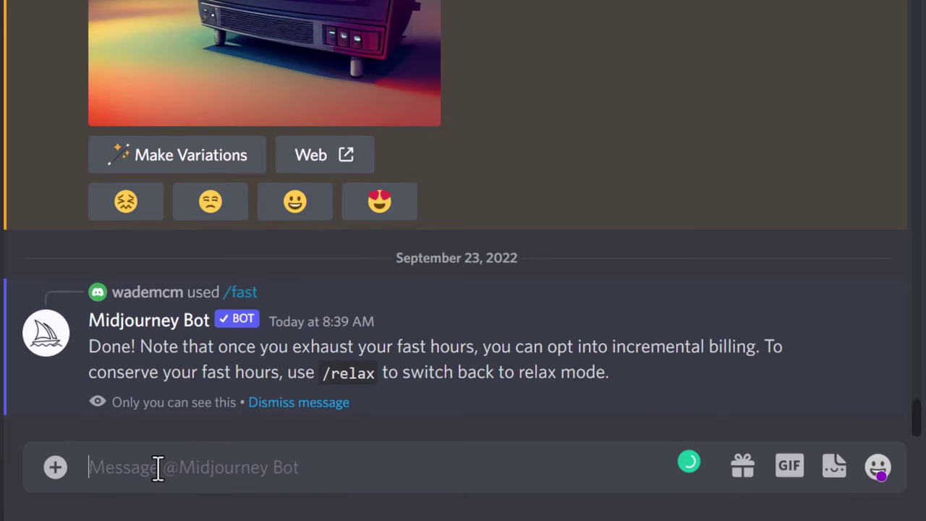
- Send /imagine 'a mean villian face, glowing eyes, wild hair, flames in the background, realistic 3d --video'
text(/imagine)
key(Tab)
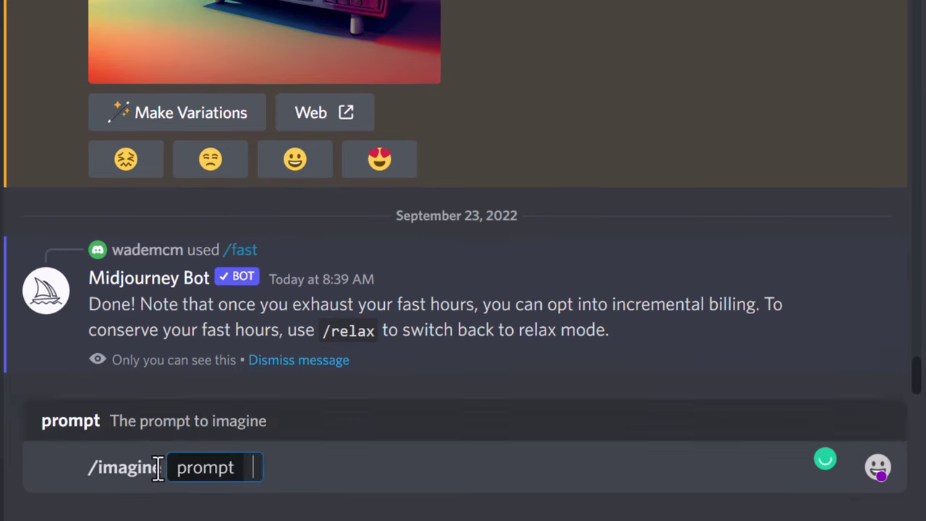
text(a mean villian face, glowing eyes, wild hair, flames in the background, realistic 3d render)
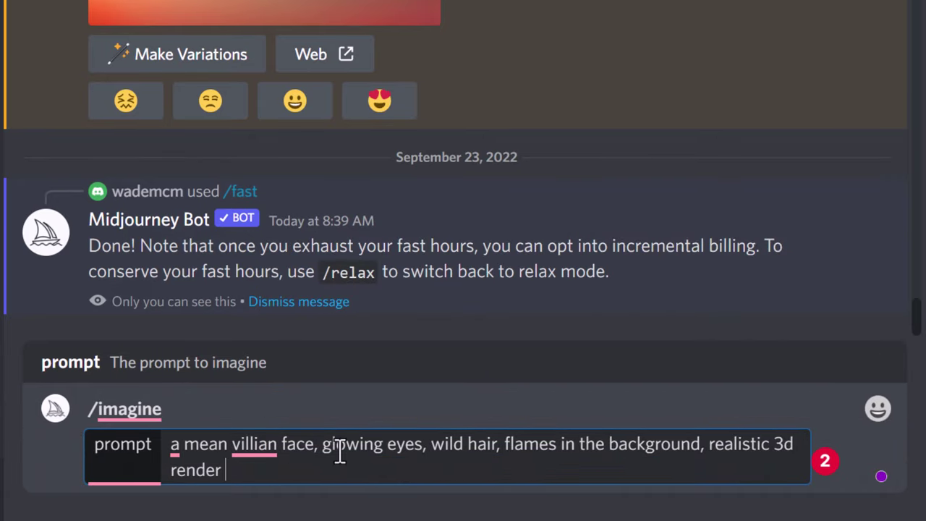
text(--vid)
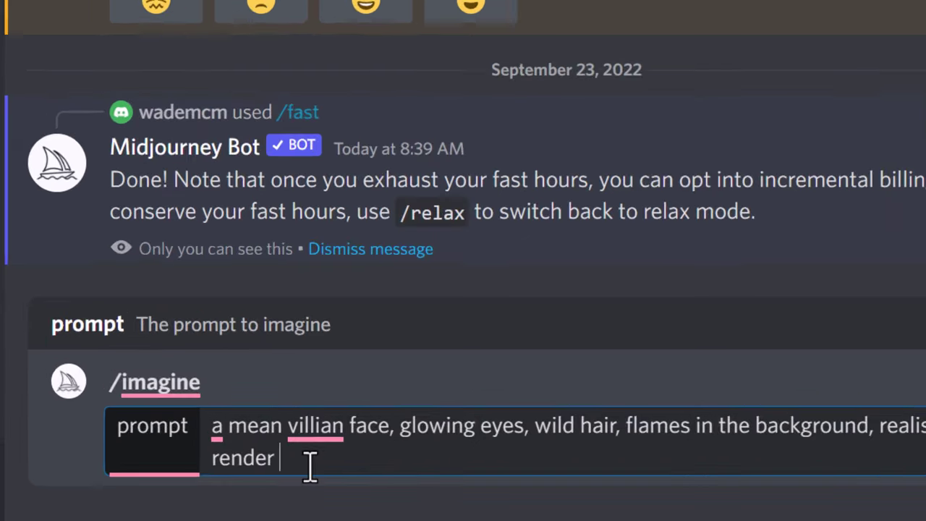
text(eo)
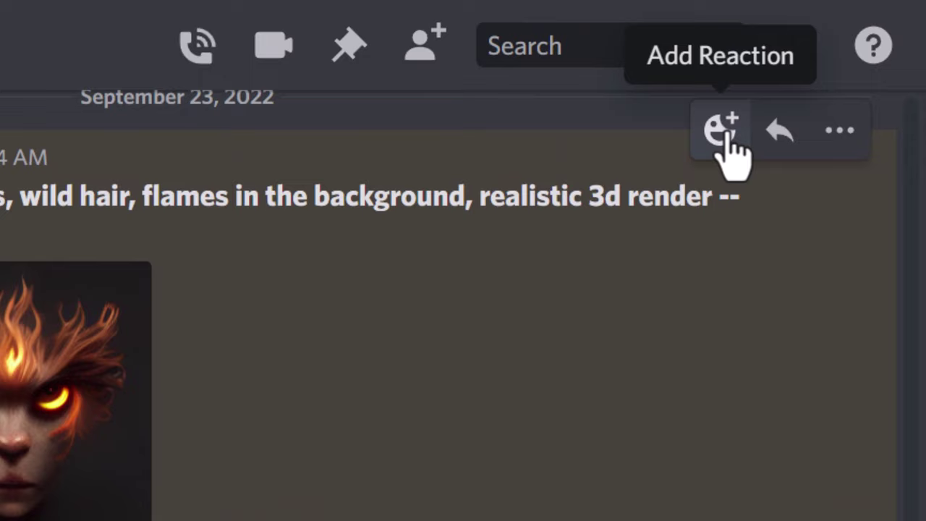
- React to the villain grid message with the envelope emoji, found by searching 'envelope'
click(723, 130)
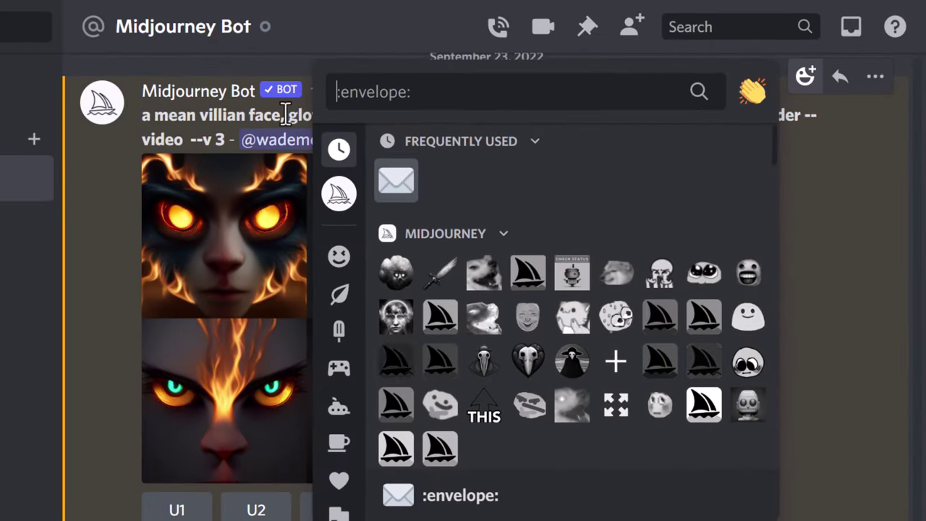
text(envelope)
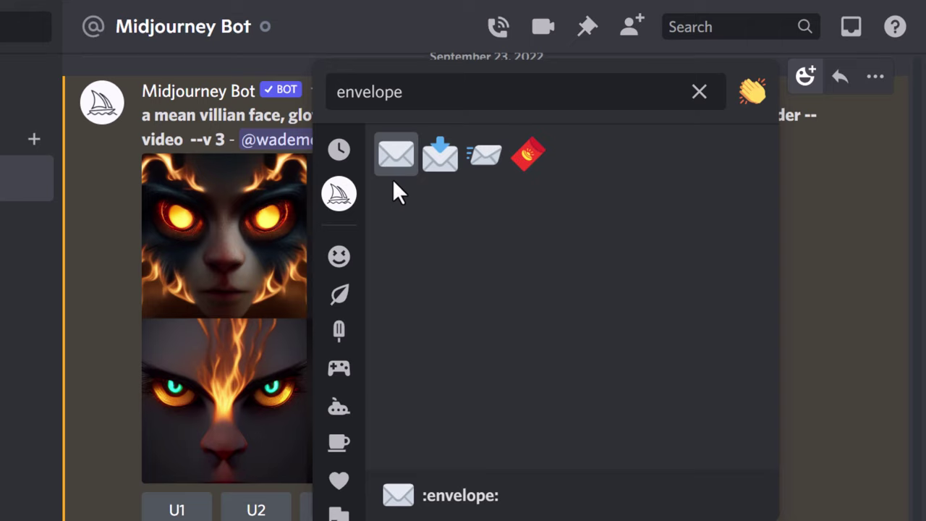
click(400, 160)
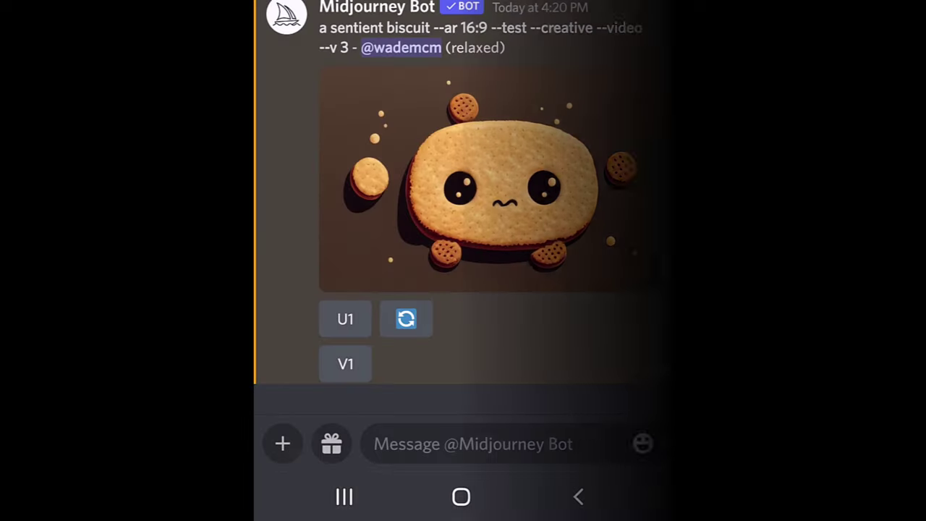
- Open the biscuit message's full reaction emoji list and scroll down to Objects
drag(569, 346, 568, 347)
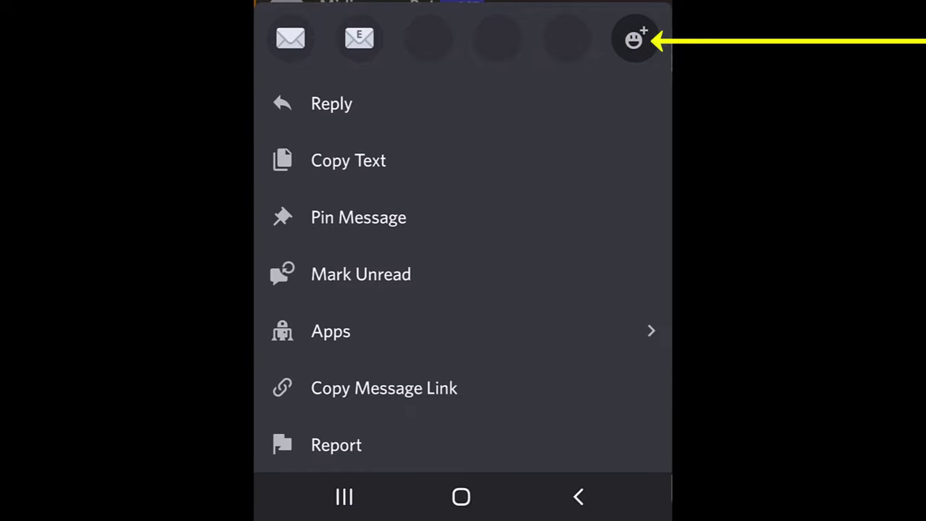
click(641, 181)
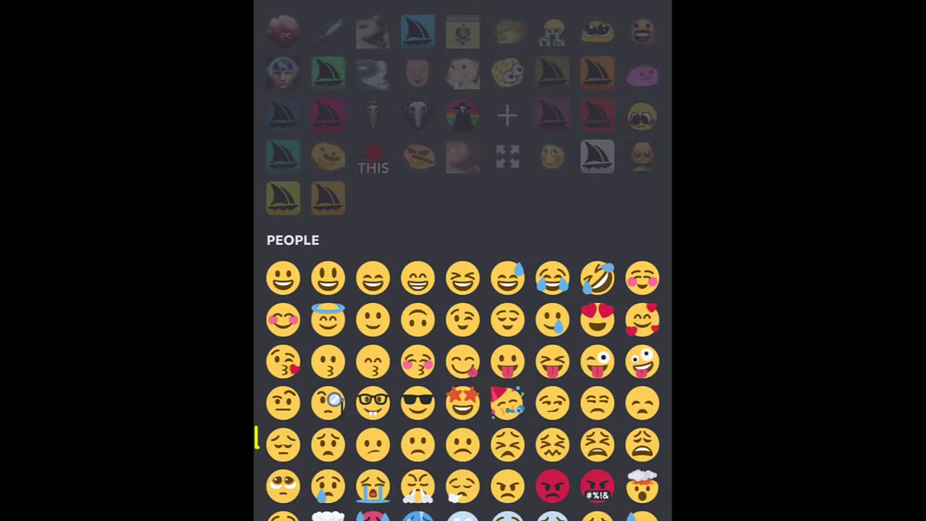
scroll(559, 405, down, 15)
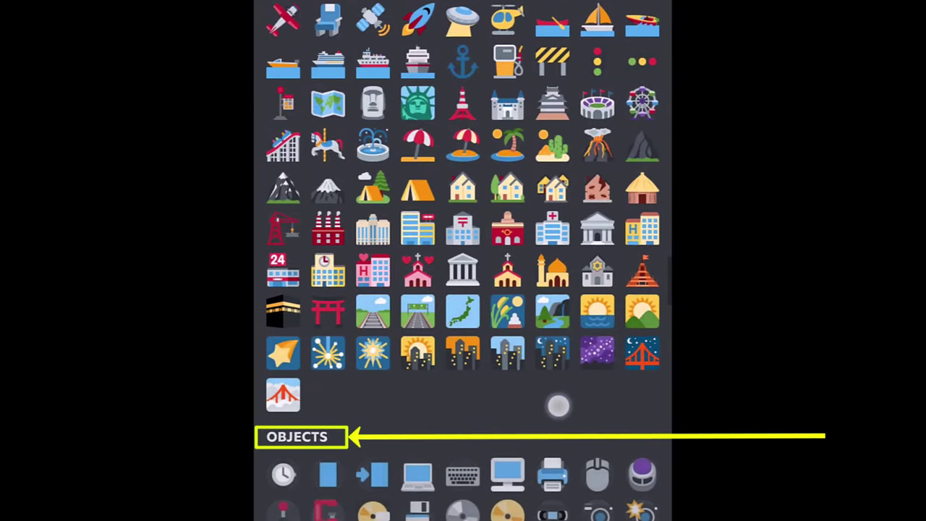
scroll(559, 405, down, 5)
scroll(463, 289, down, 5)
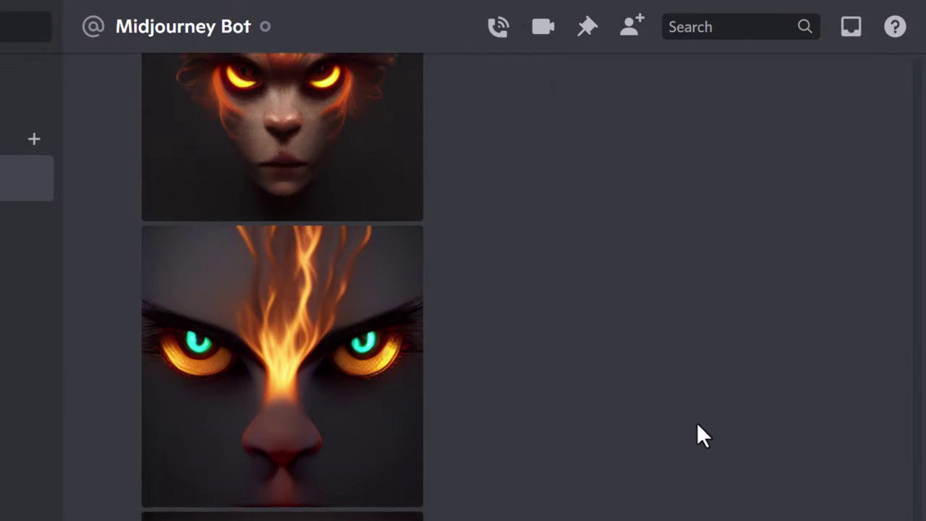
scroll(696, 434, up, 5)
scroll(687, 443, down, 2)
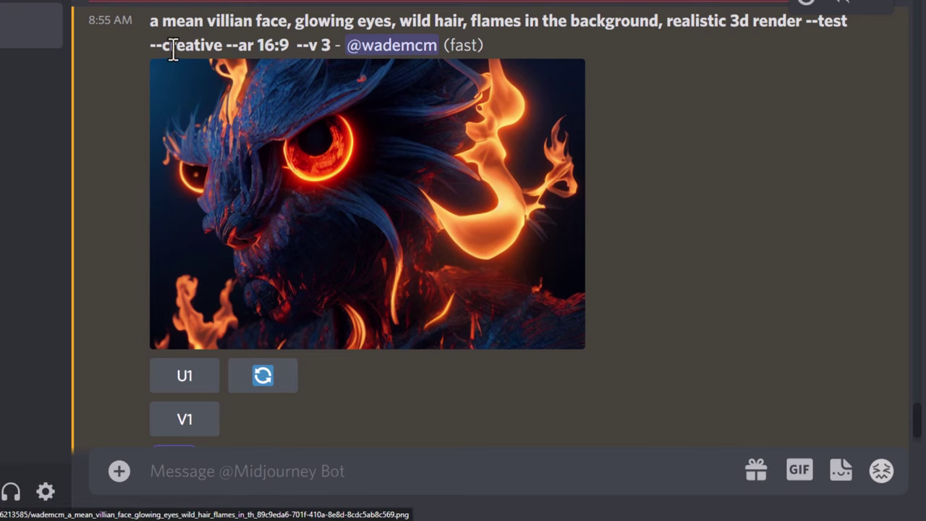
drag(810, 22, 227, 47)
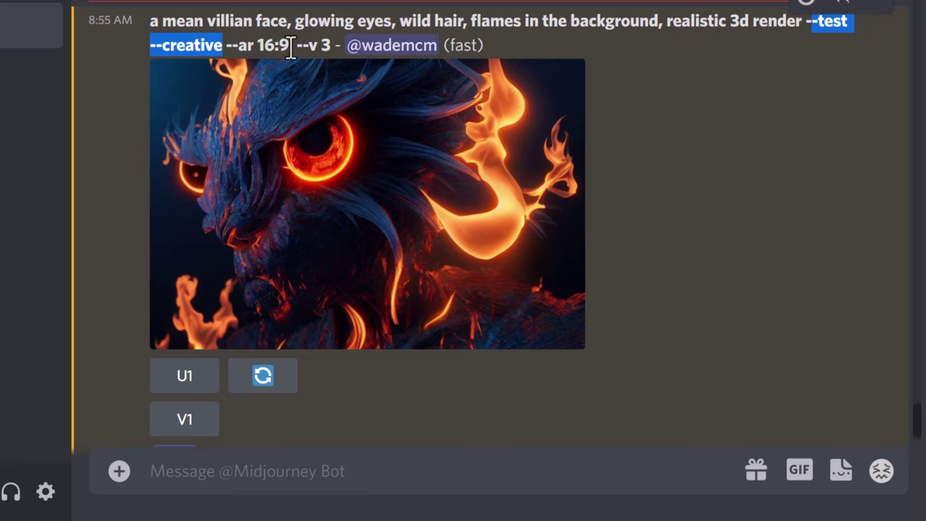
drag(290, 45, 233, 45)
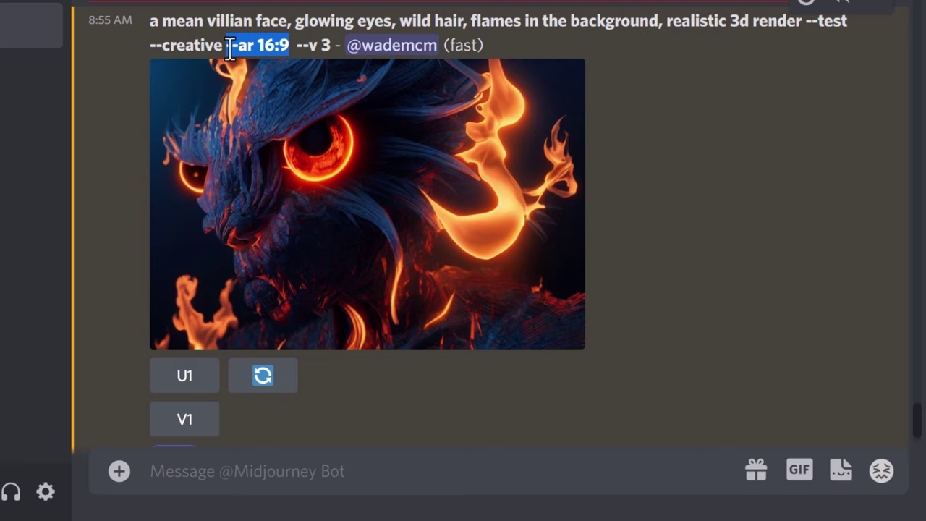
drag(230, 48, 225, 46)
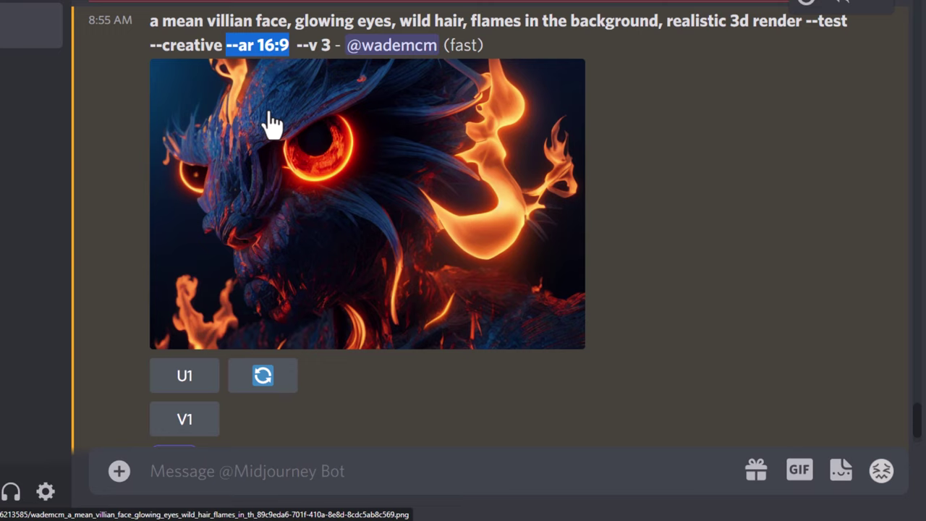
- Send the pasted villain-face /imagine prompt ending in '--test --creative --ar 16:9 --video'
click(244, 480)
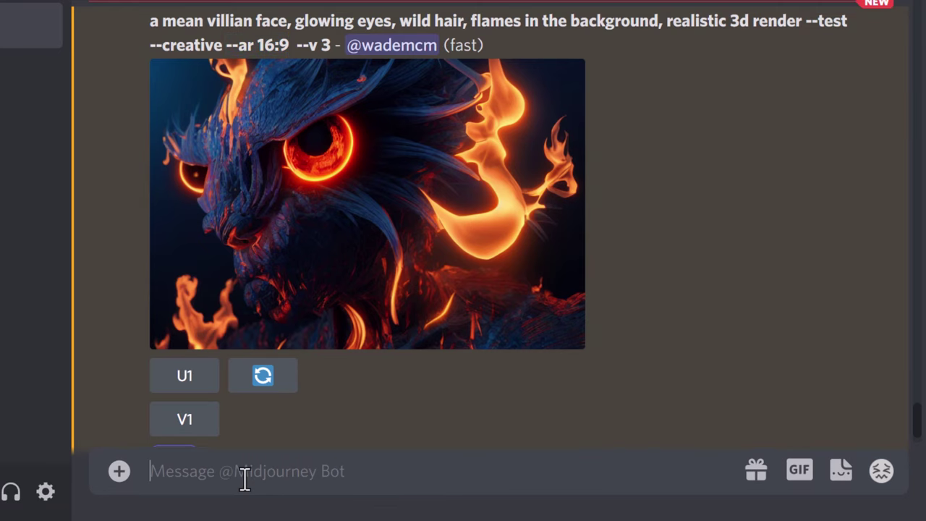
text(/)
click(392, 62)
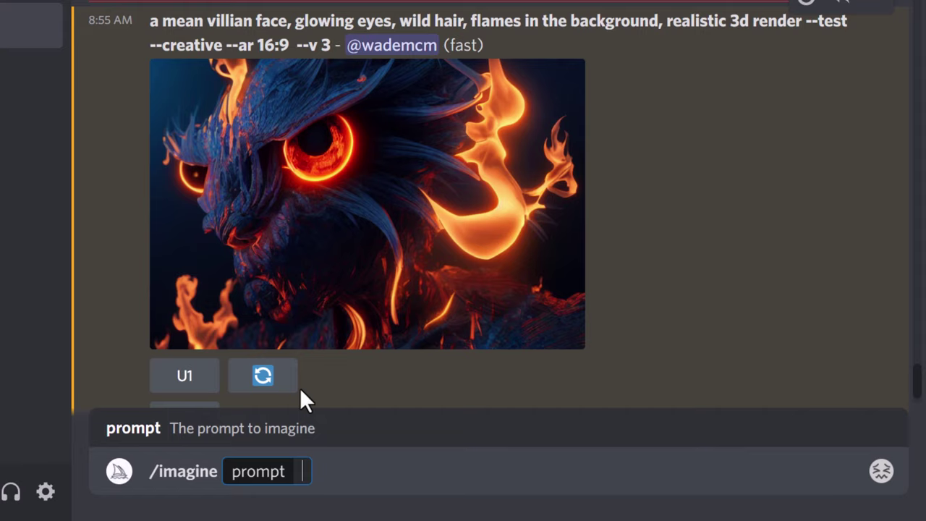
text(a mean villian face, glowing eyes, wild hair, flames in the background, realistic 3d render --test)
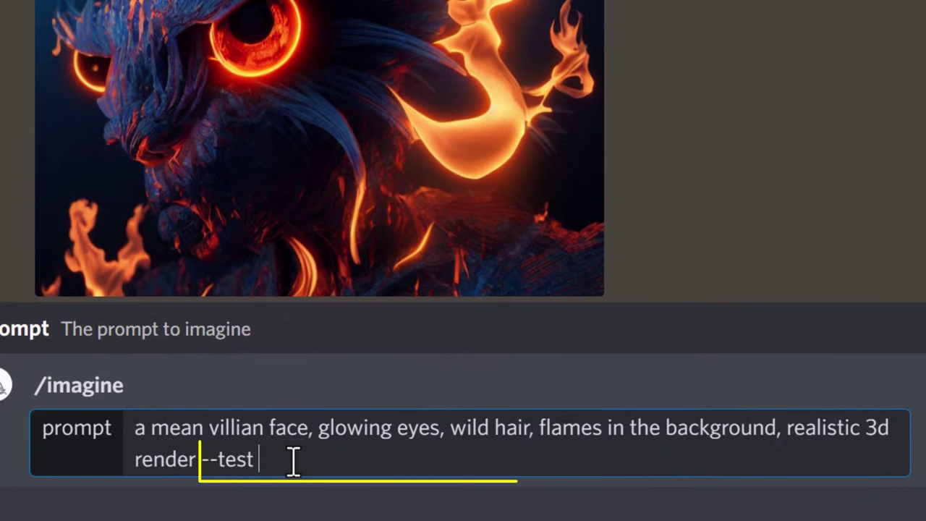
drag(303, 462, 209, 466)
key(BackSpace)
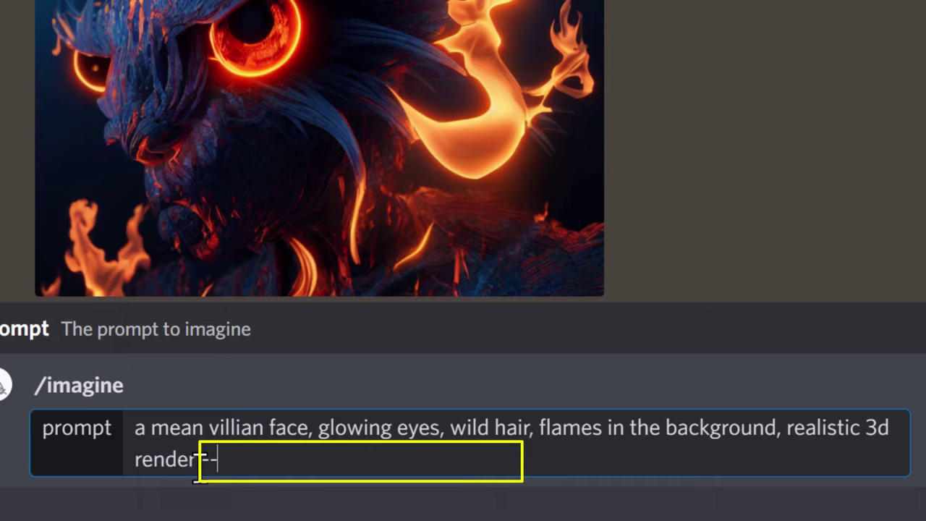
text(te)
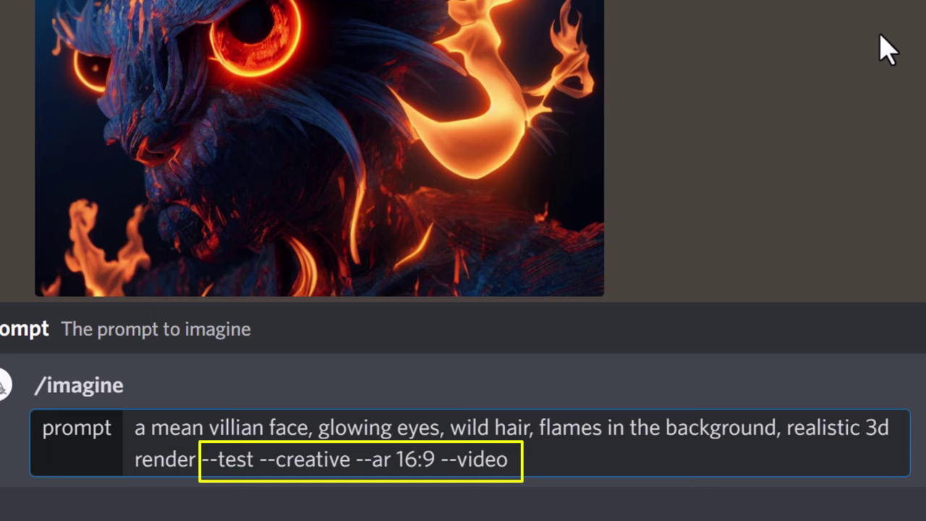
key(Return)
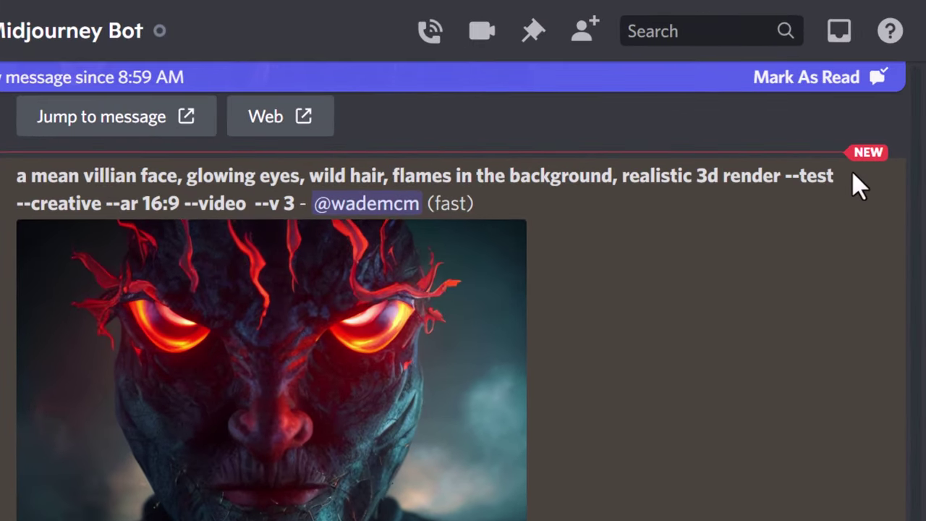
- React to the new 16:9 villain render with the envelope emoji from Objects
mouse_move(858, 191)
click(787, 150)
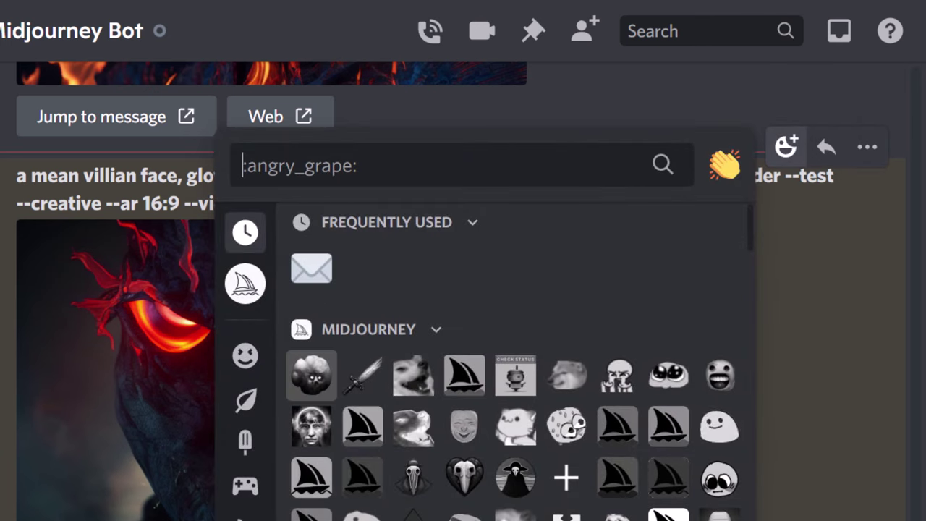
scroll(513, 362, down, 20)
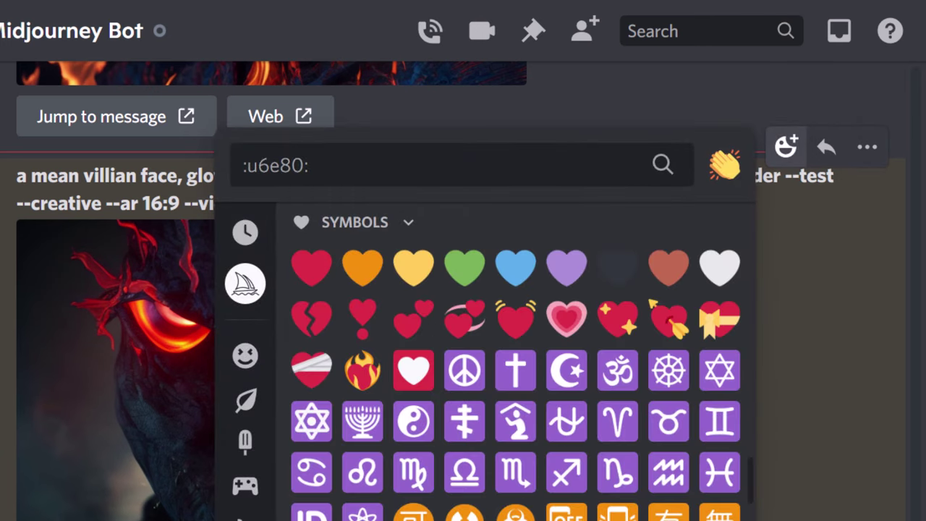
scroll(513, 362, up, 5)
scroll(531, 413, down, 10)
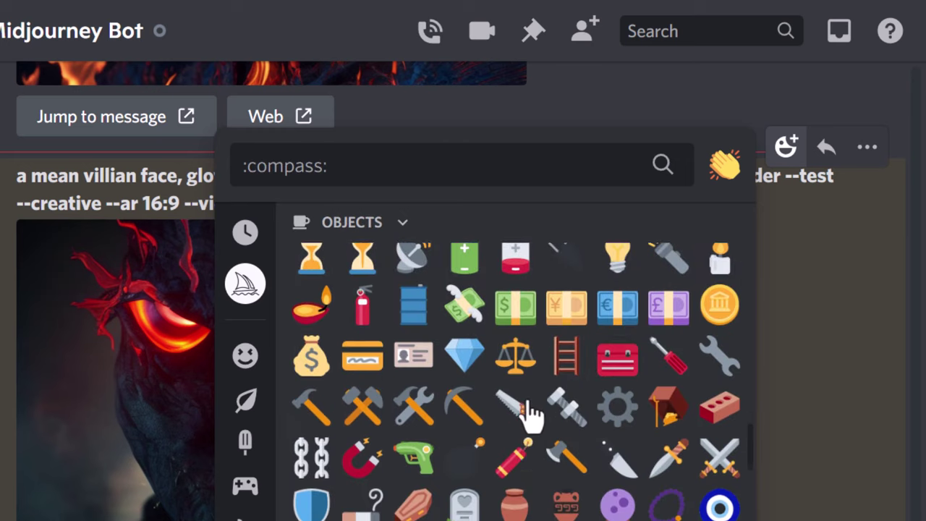
scroll(531, 413, down, 2)
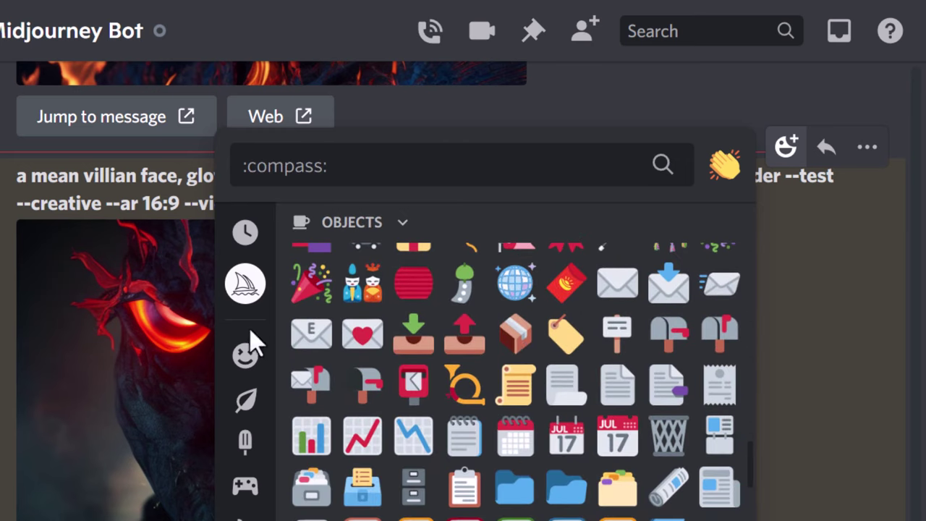
click(622, 292)
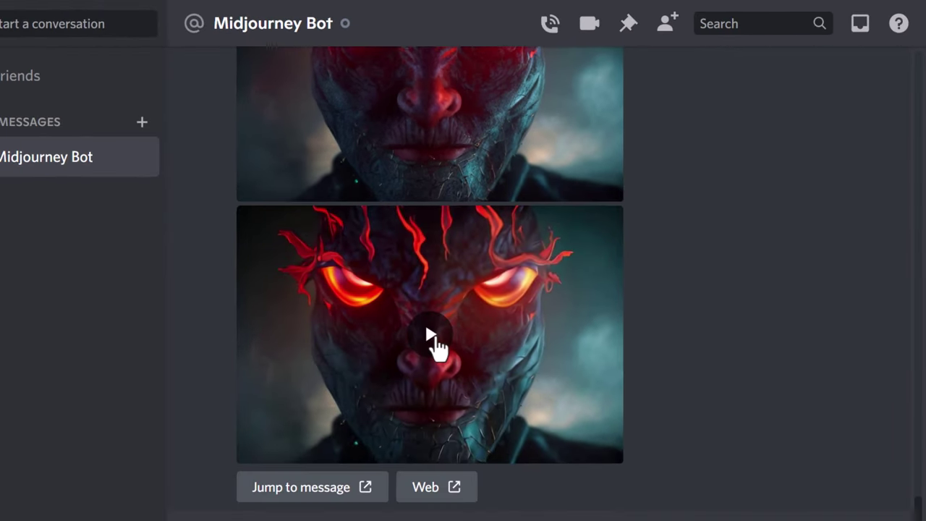
- Scroll up to reveal the reply's seed 26135, job ID and video.mp4 link
scroll(434, 345, up, 3)
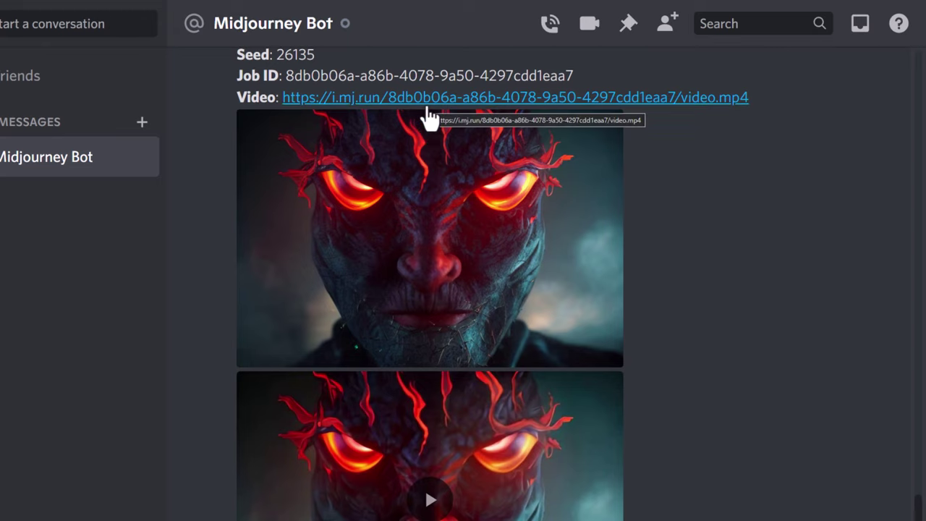